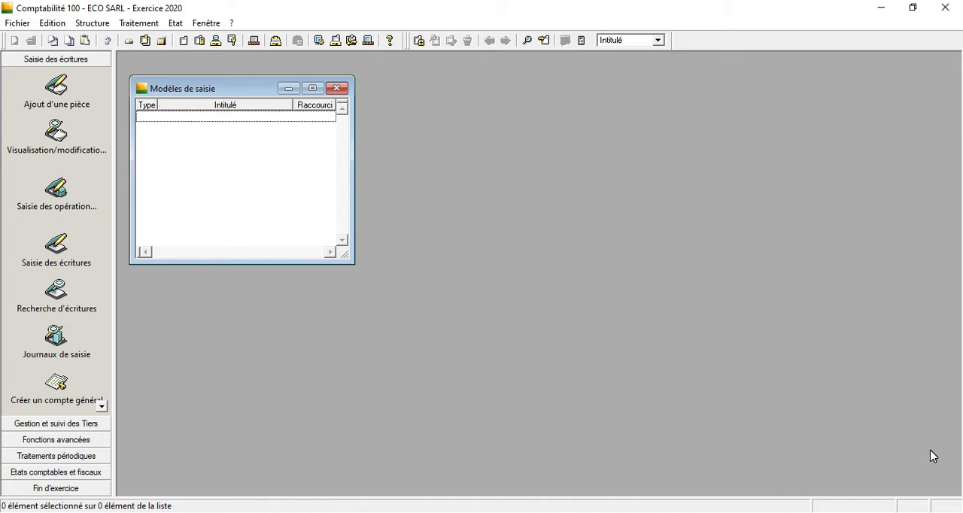
click(338, 90)
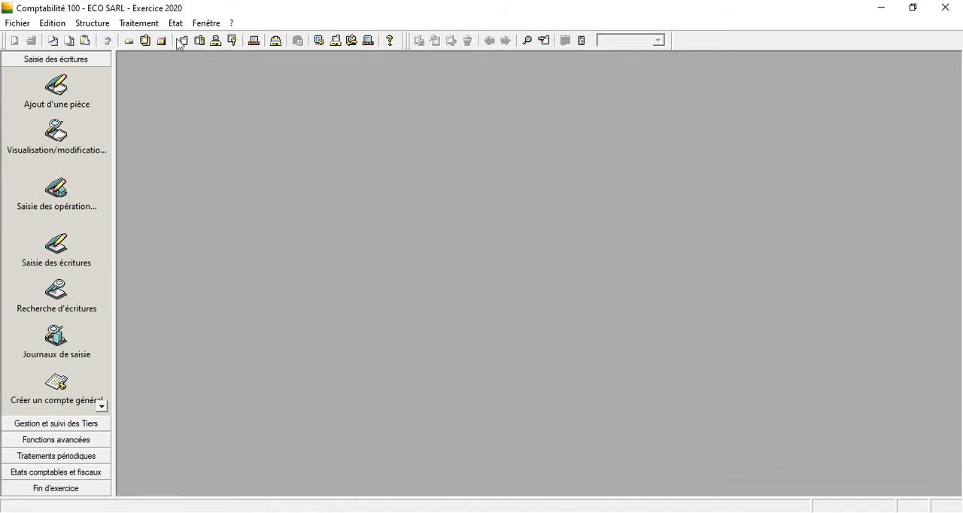
click(111, 25)
mouse_move(129, 28)
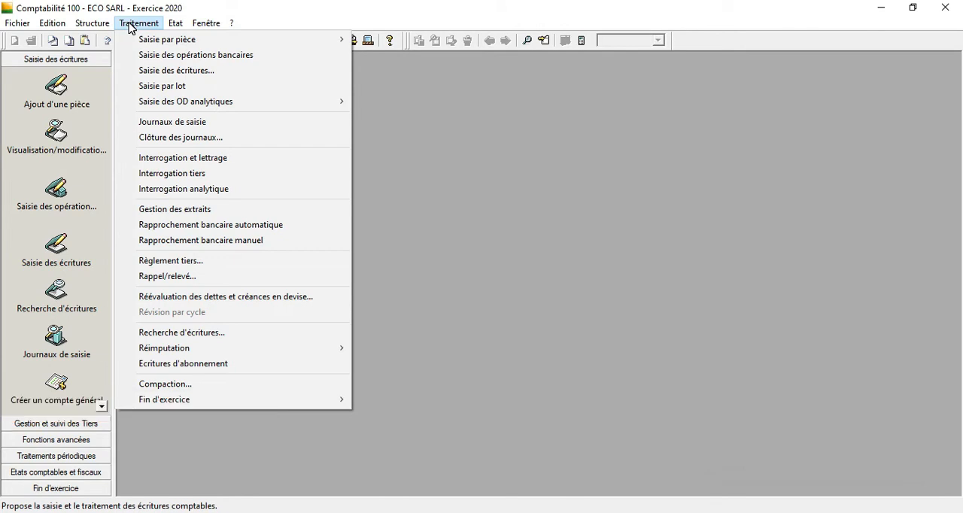
click(103, 24)
click(105, 25)
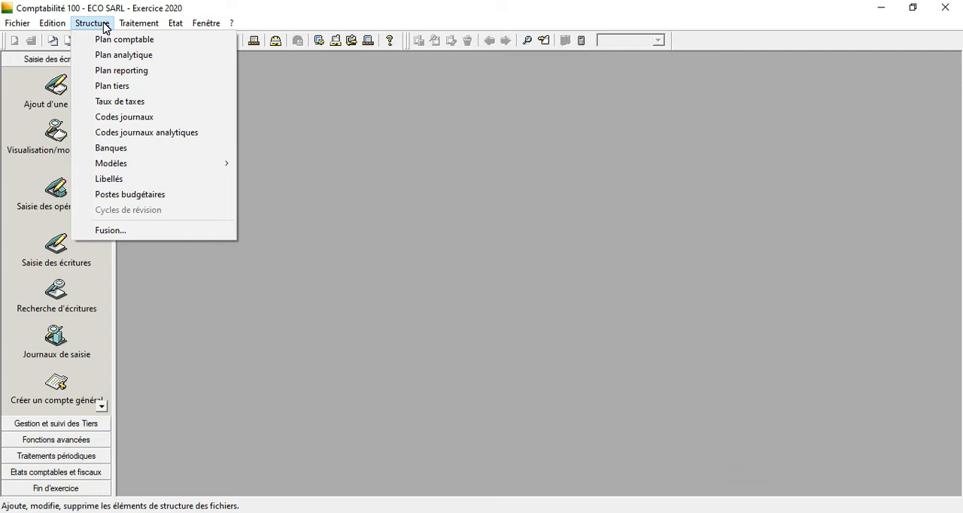
mouse_move(132, 28)
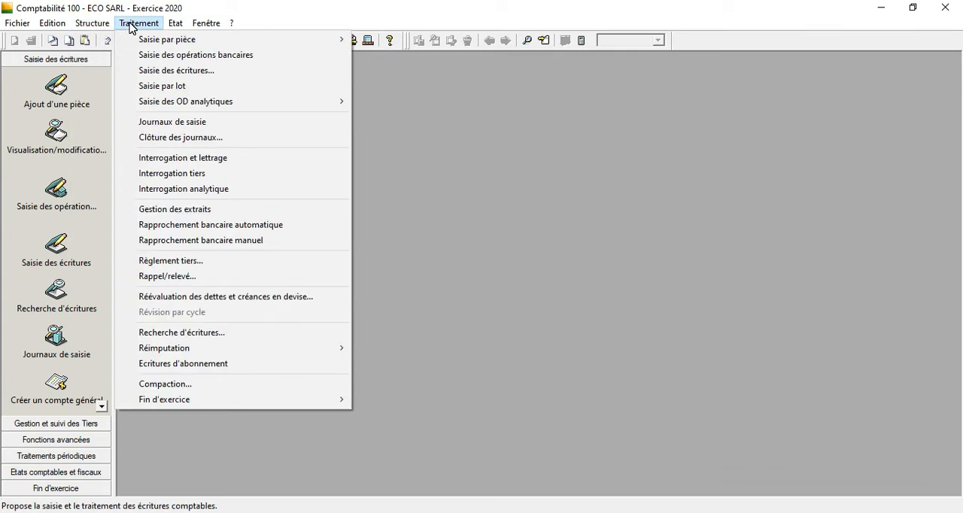
Open the Modèles de saisie list, maximize it, and add a new entry template in a maximized window.
mouse_move(91, 25)
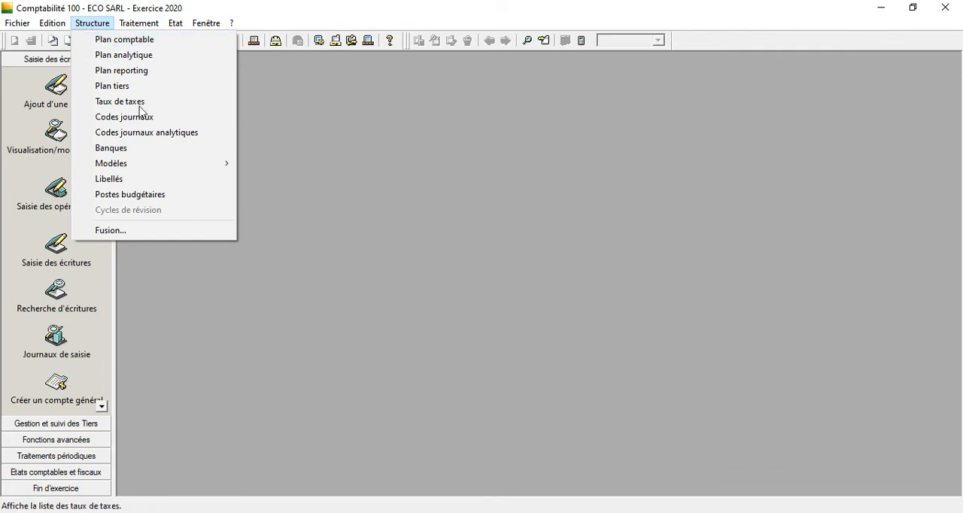
mouse_move(172, 172)
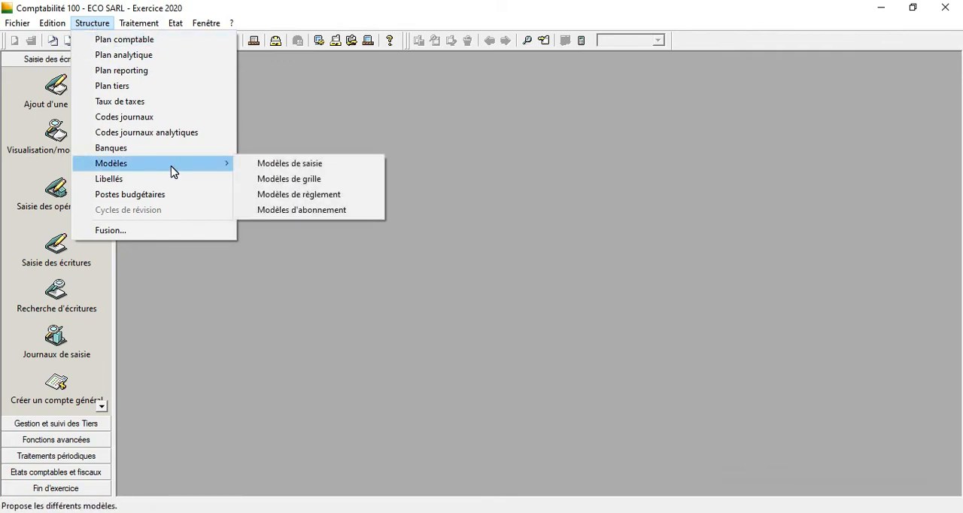
click(251, 167)
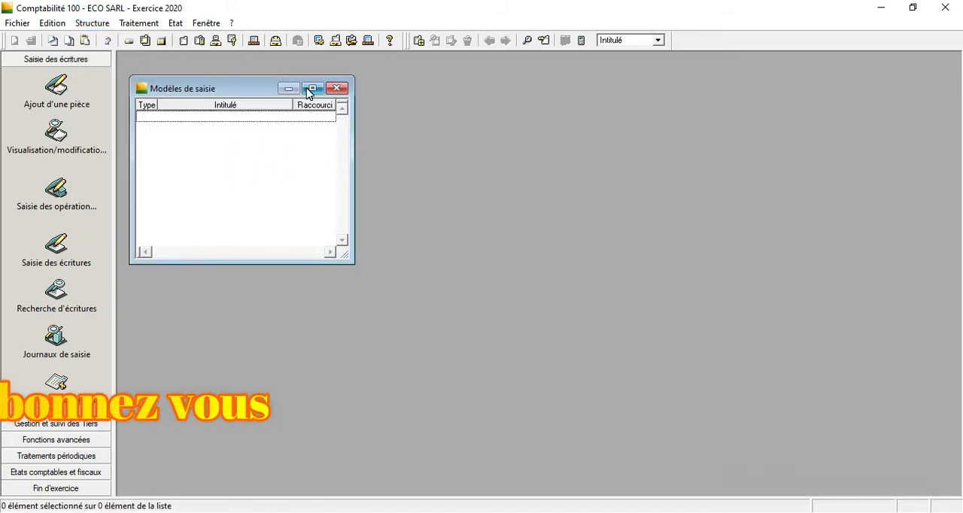
click(310, 88)
right_click(261, 171)
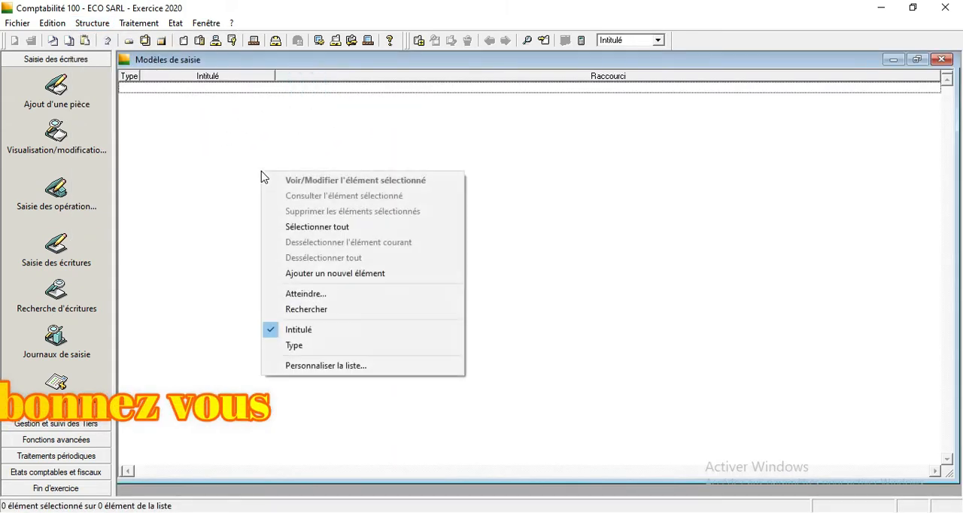
click(343, 278)
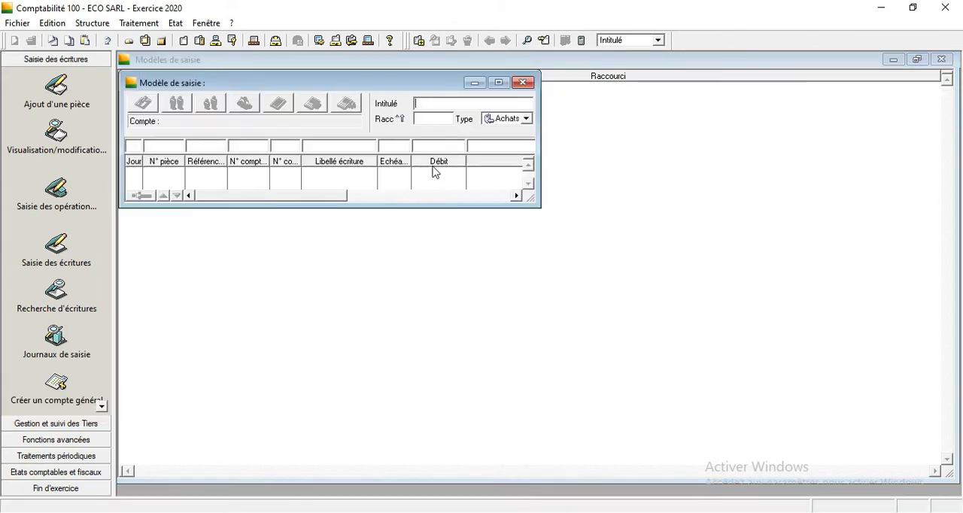
click(499, 82)
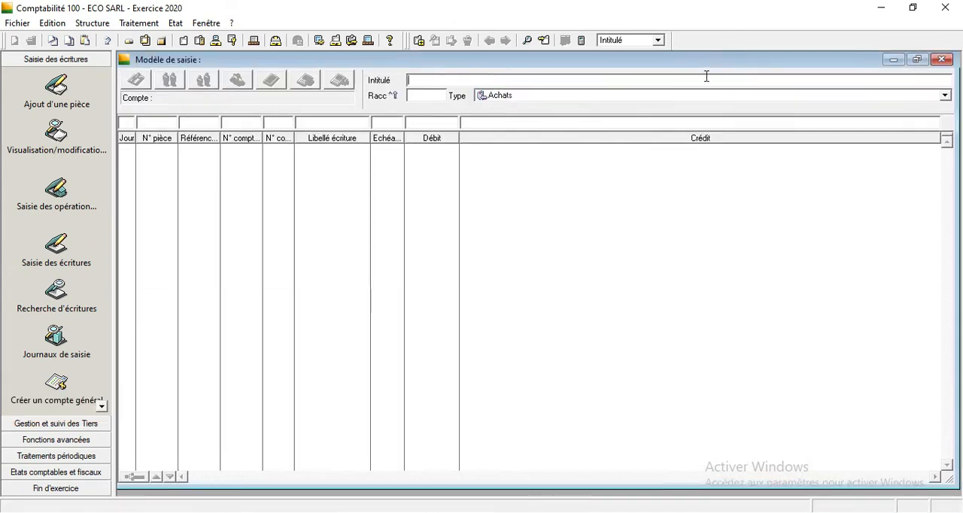
Title the new template ACHATS M/SES, give it the shortcut ACH, and choose the type Achats.
text(ac)
key(BackSpace)
key(BackSpace)
text(A)
click(603, 79)
text(CHATS M/SES)
key(Tab)
text(ACH)
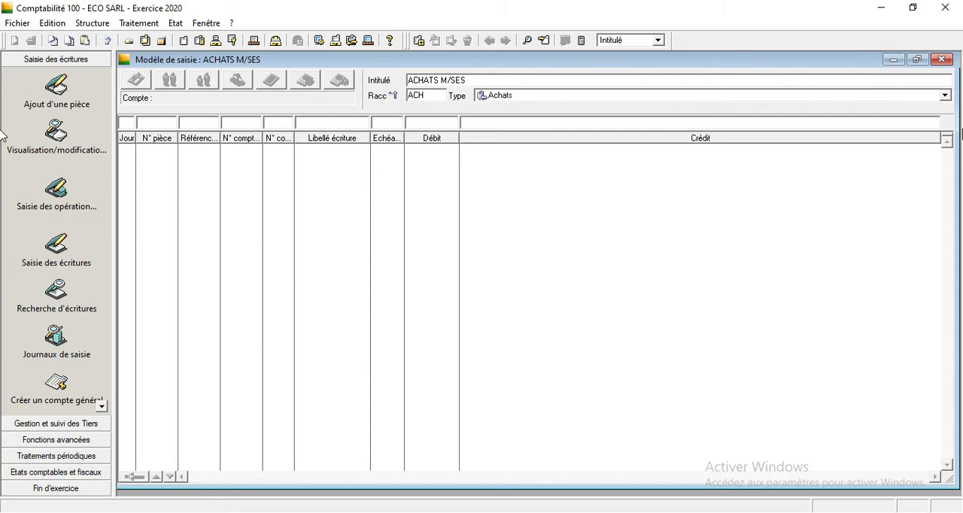
click(945, 96)
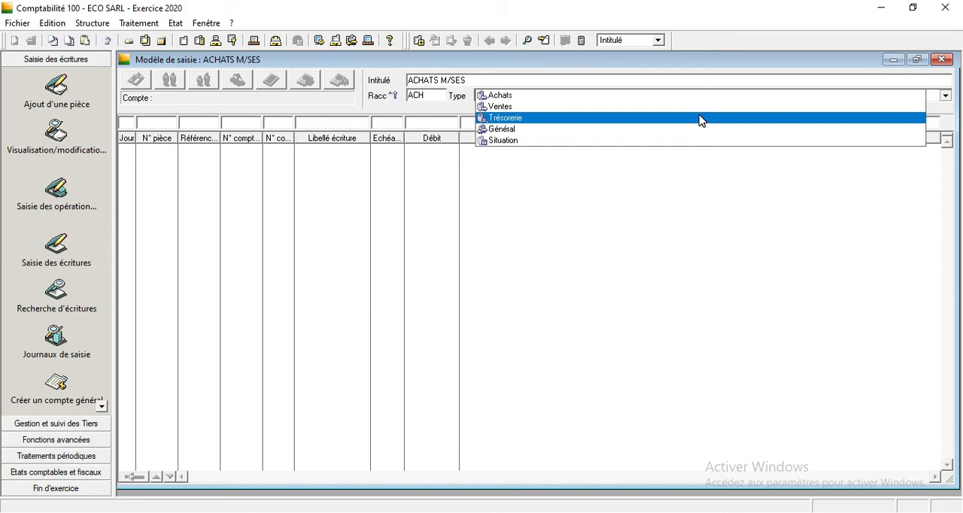
click(530, 95)
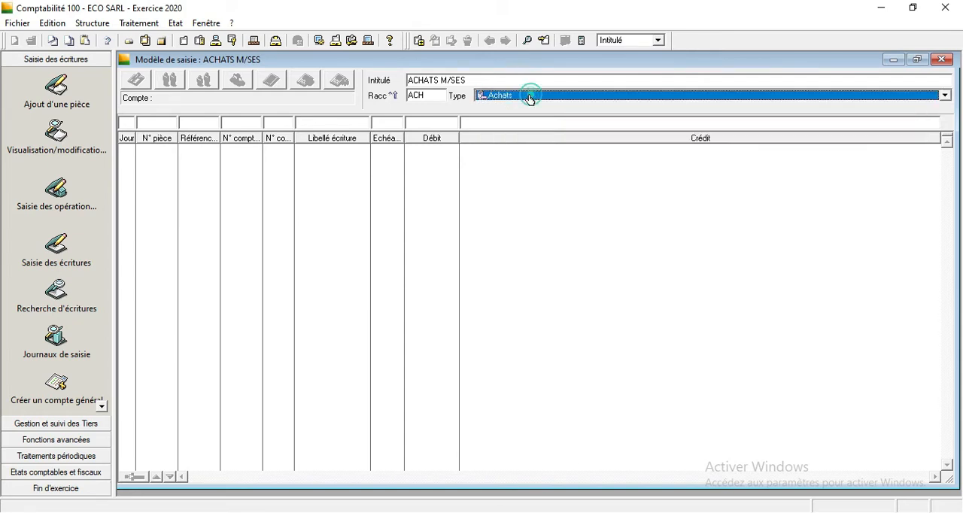
On the first line, set day, document number, reference and third-party account to Saisie manuelle, with general account 611100.
click(120, 123)
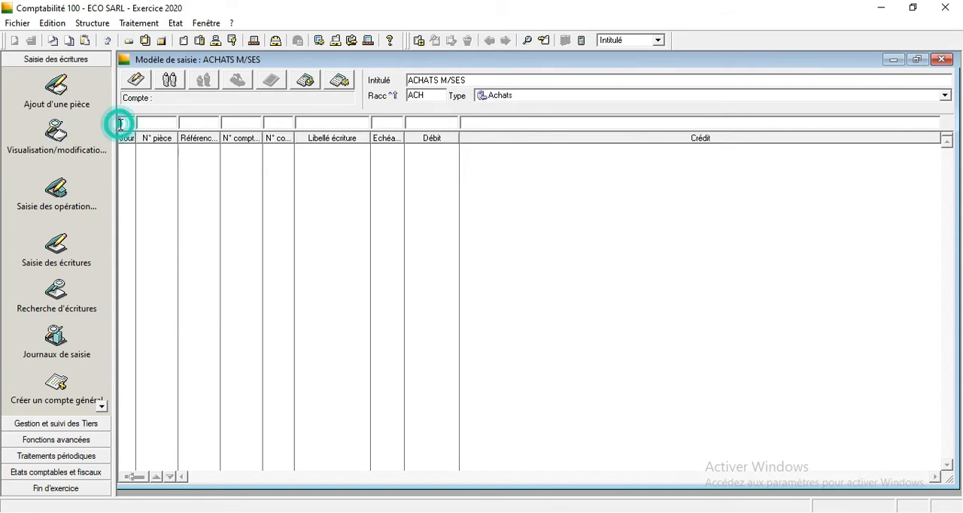
click(136, 83)
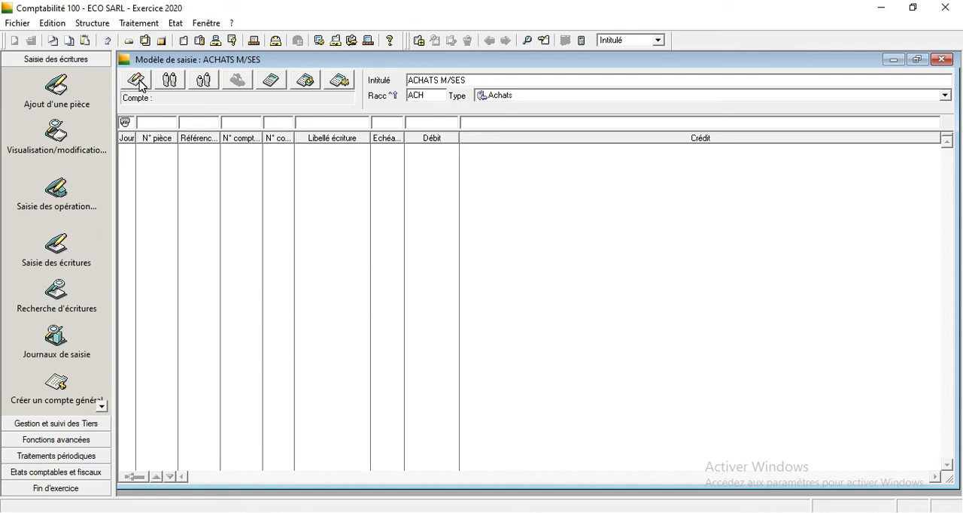
click(139, 83)
click(139, 83)
text(6)
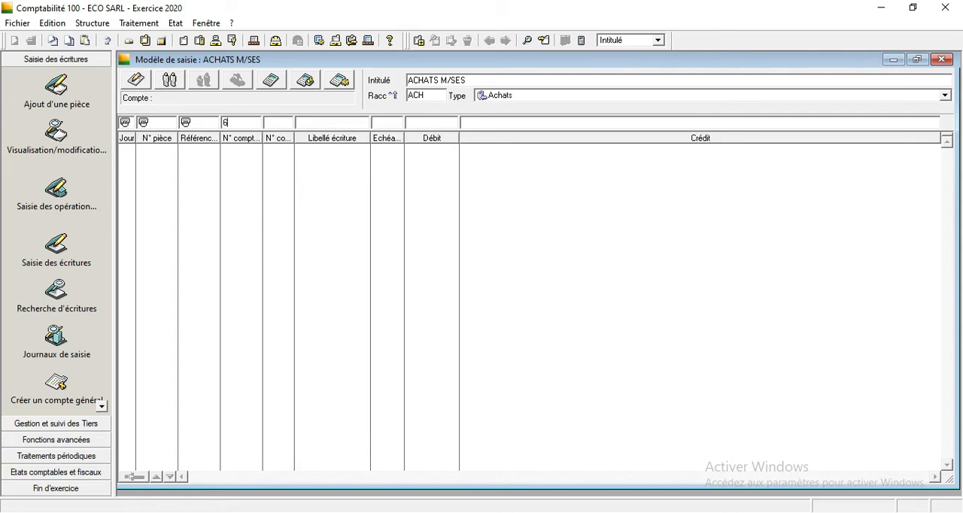
text(111)
key(Tab)
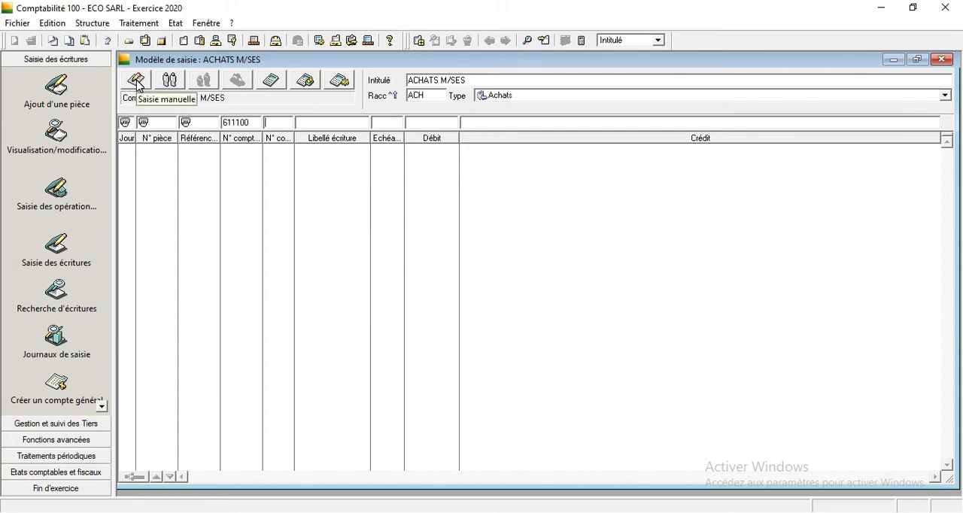
key(Tab)
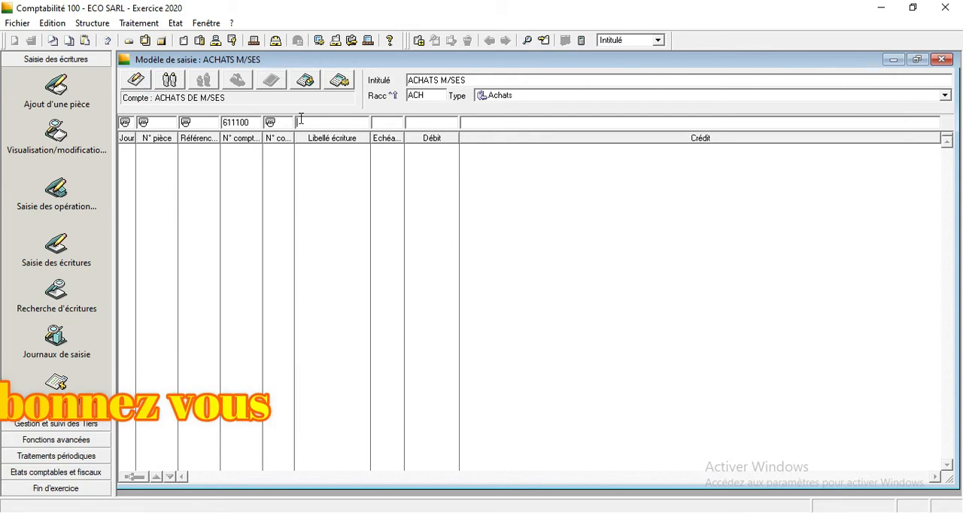
Give the 611100 line the label prefix FC plus manual entry, set due date and debit to manual entry, and validate it.
text(FC°)
click(136, 78)
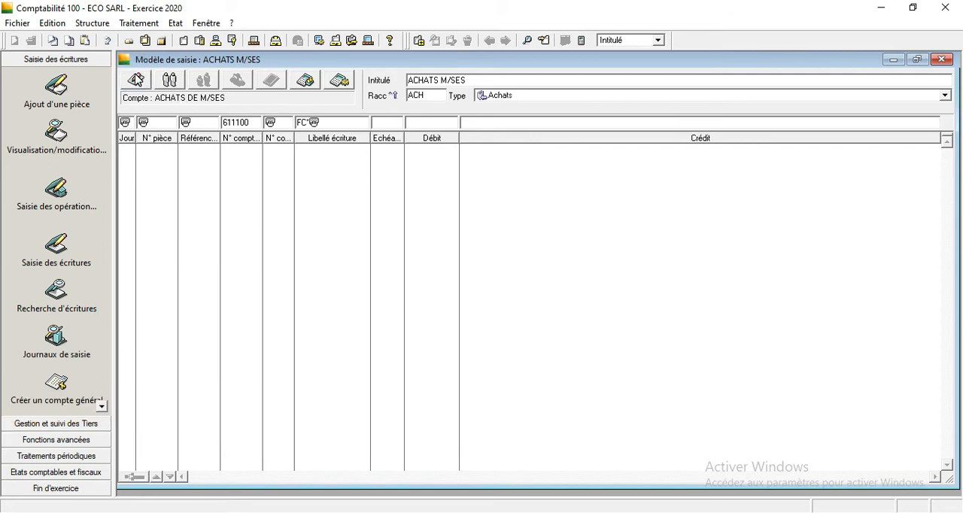
key(Tab)
click(136, 78)
key(Tab)
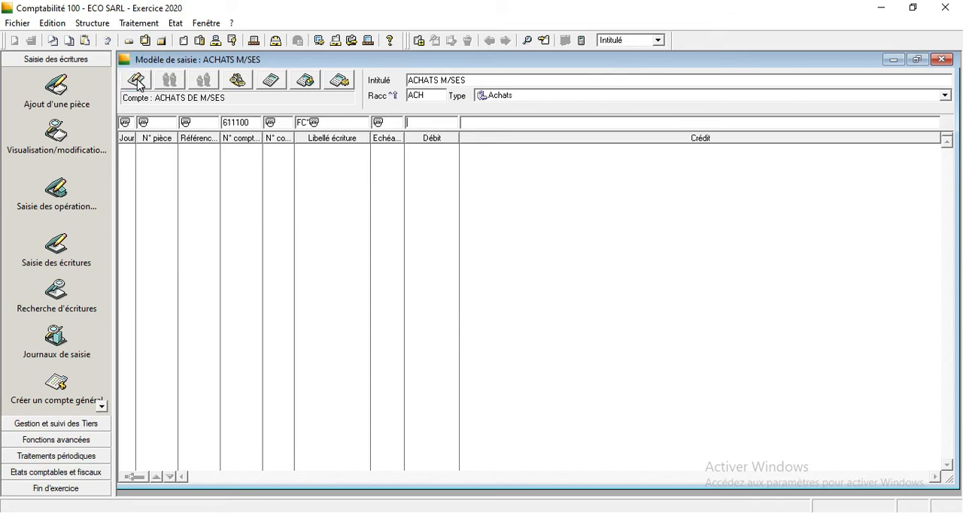
click(139, 84)
key(Return)
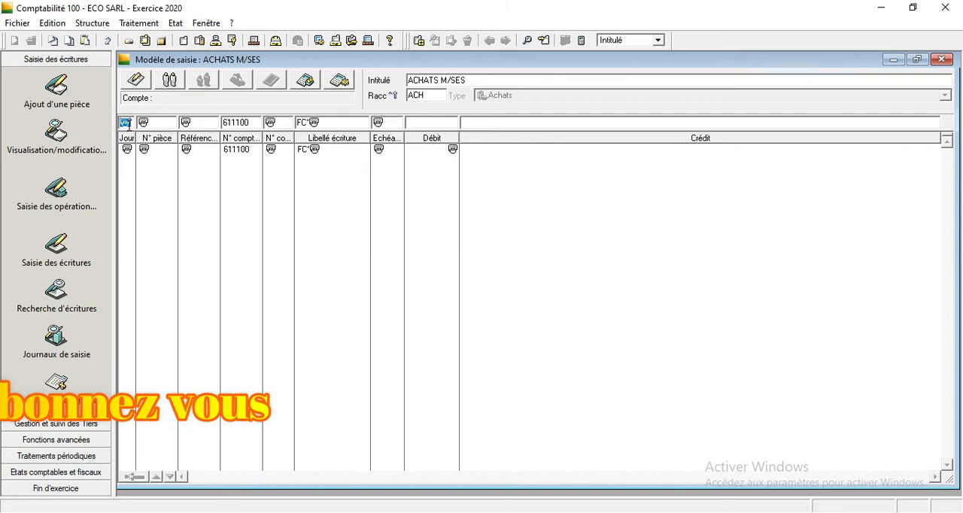
On the second line, set day, document number and reference to Répétition and choose account 345520, TVA RECUP SUR CHARGES.
click(170, 81)
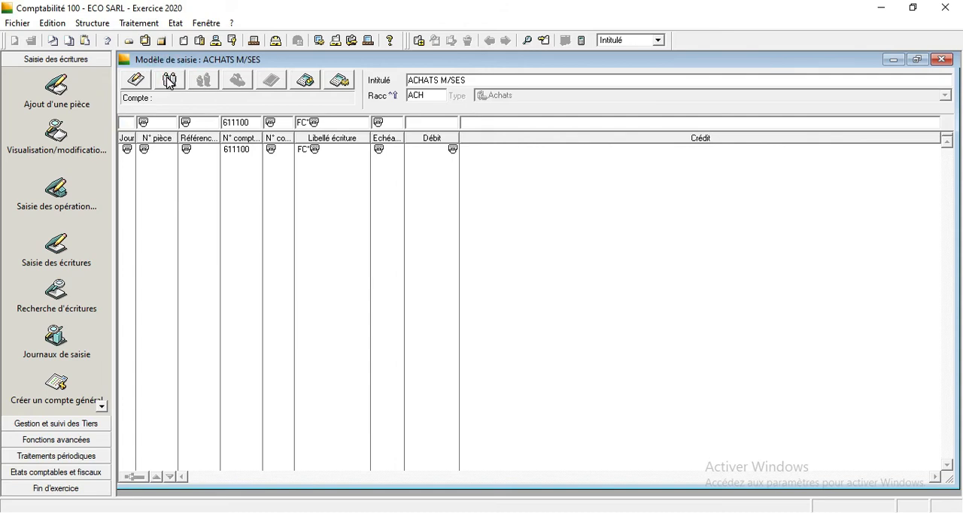
click(170, 82)
click(170, 81)
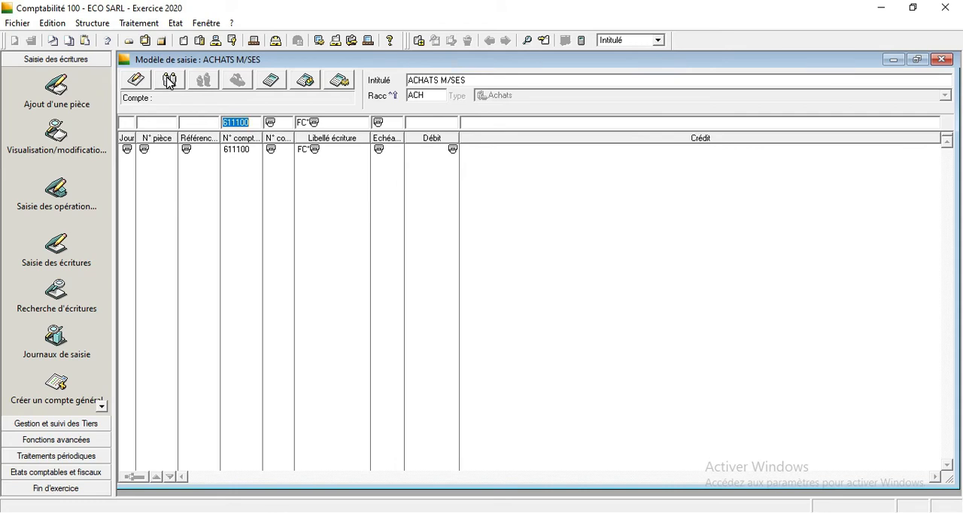
text(34550)
key(Tab)
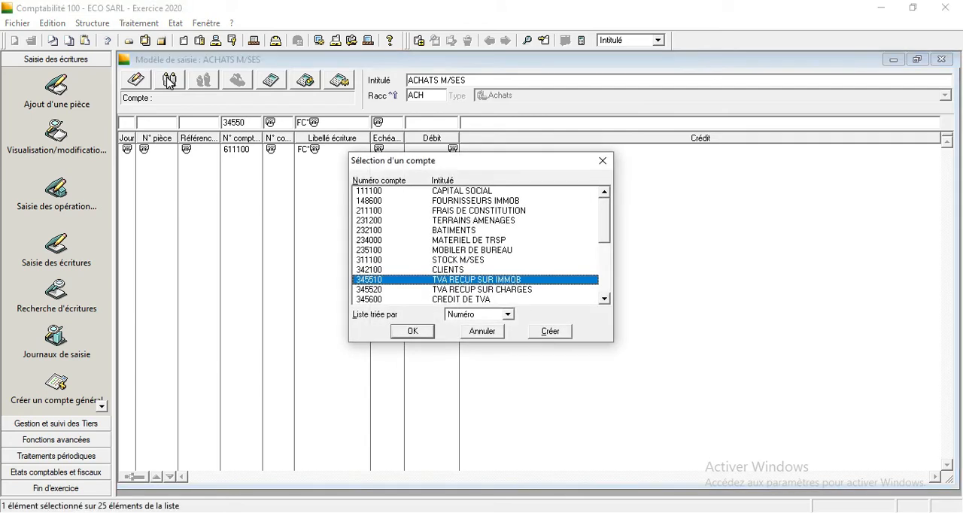
click(488, 294)
click(429, 329)
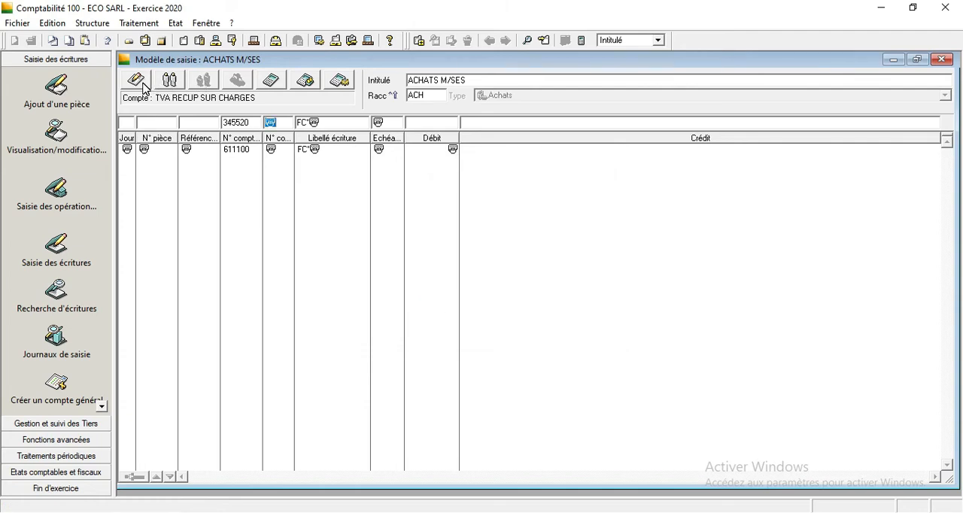
Set the third-party account, label and due date of the 345520 line to Répétition.
click(167, 83)
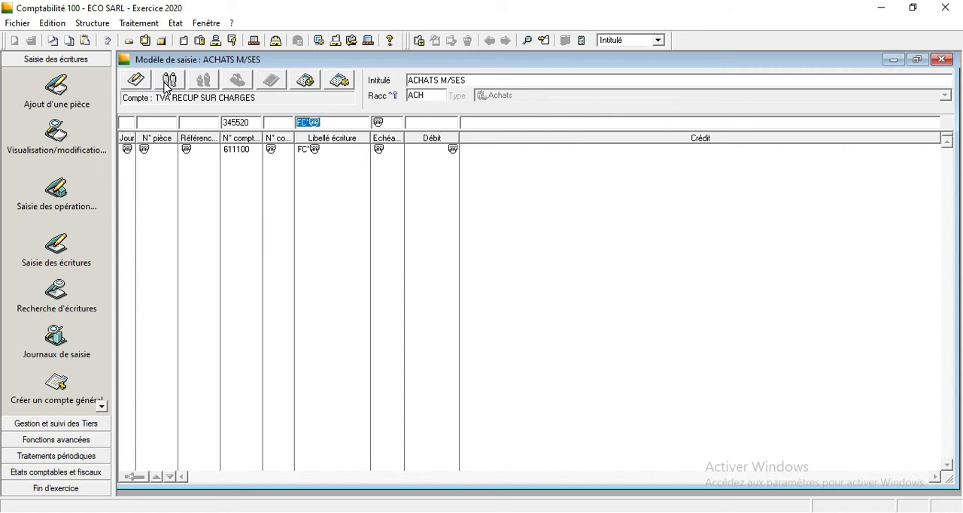
click(166, 83)
key(Tab)
click(165, 85)
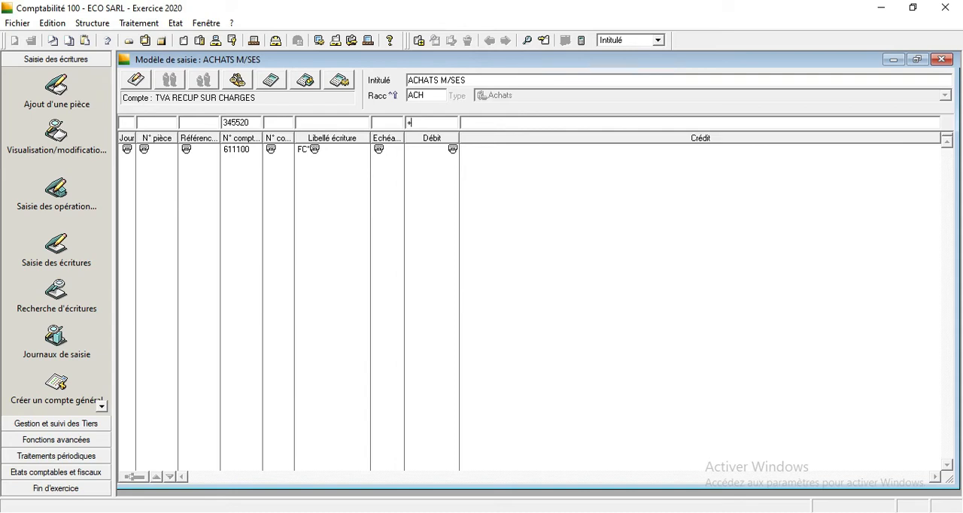
Enter the debit formula =debit(1)*0.20 for the 345520 line and validate the line.
text(=debit)
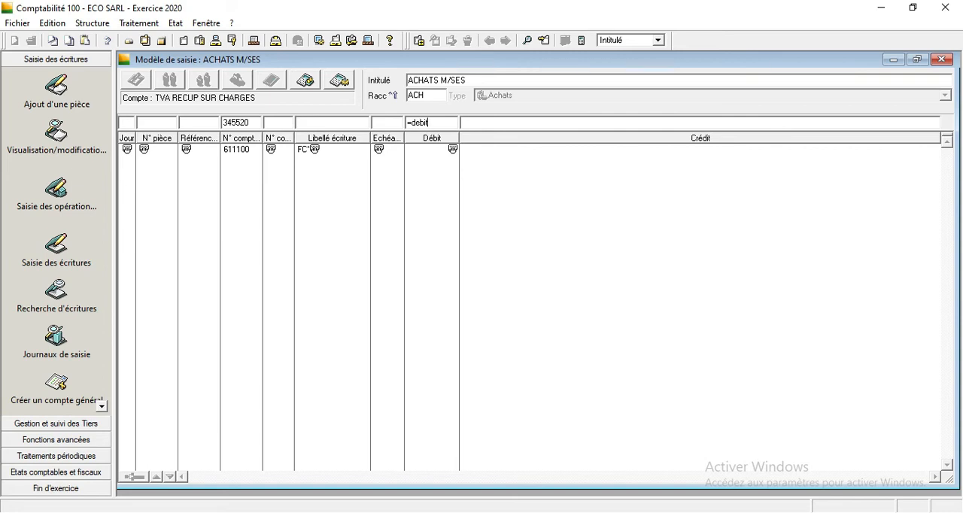
text((1)*0.20)
key(Return)
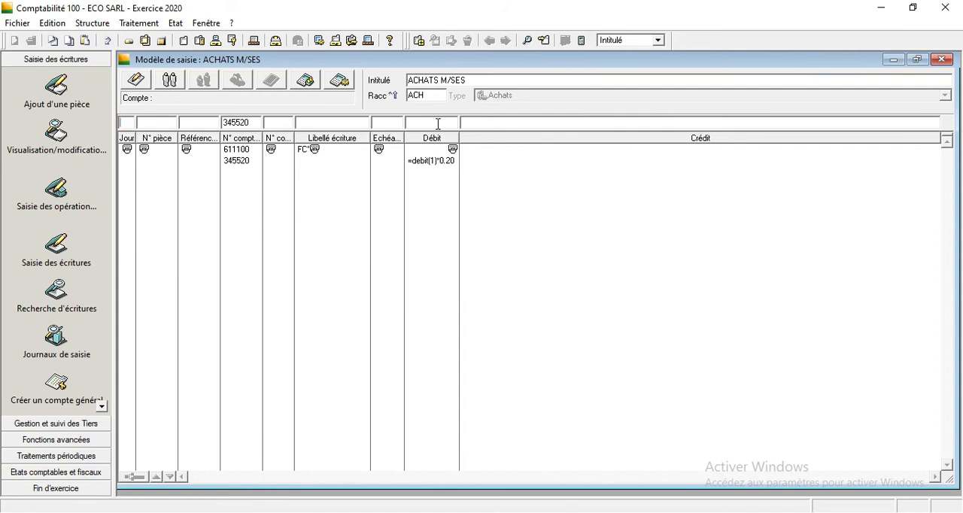
On the third line, repeat day, document number and reference, with general account 441100 and supplier FADWA SARL as third party.
click(167, 85)
click(167, 85)
key(Tab)
click(169, 84)
text(441100)
key(Tab)
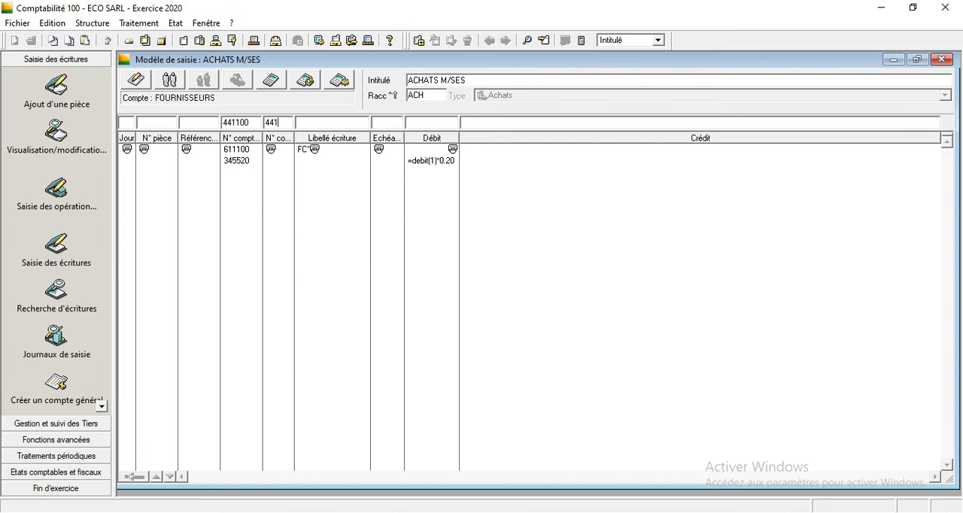
key(Tab)
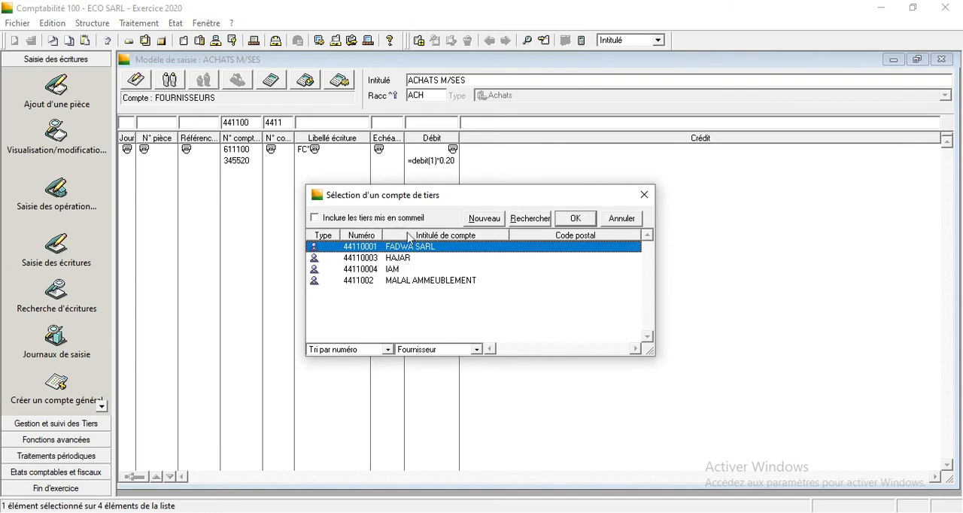
double_click(426, 246)
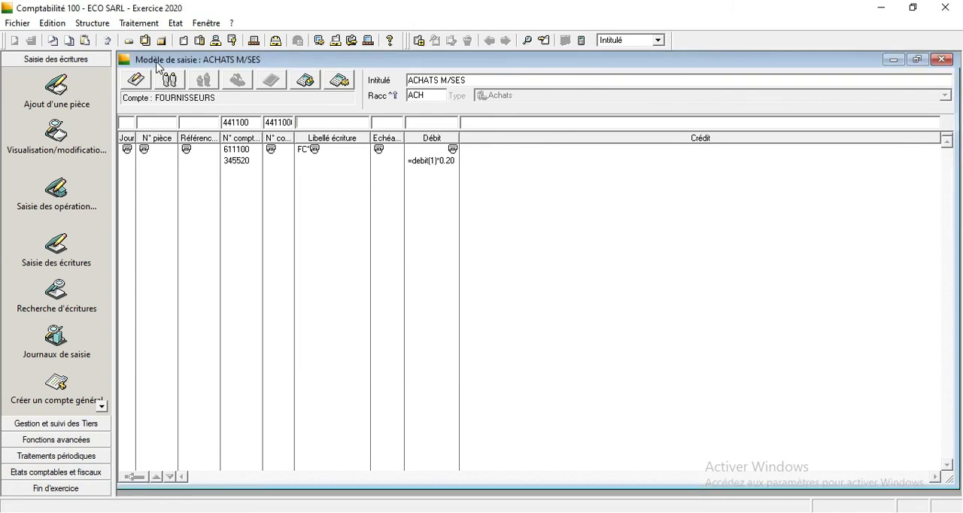
Set the supplier line's label and due date to Répétition and its credit to Equilibre, validate the line, and close the template.
click(173, 80)
click(177, 85)
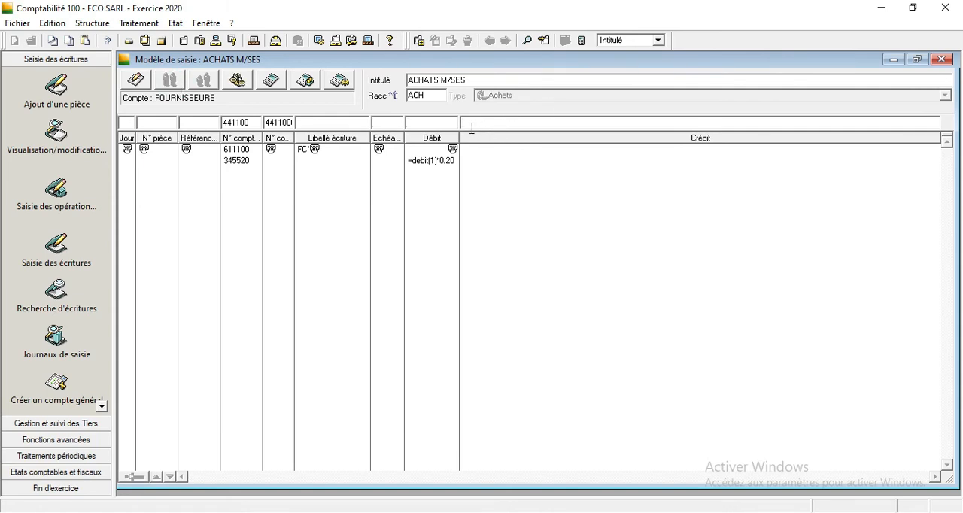
click(250, 91)
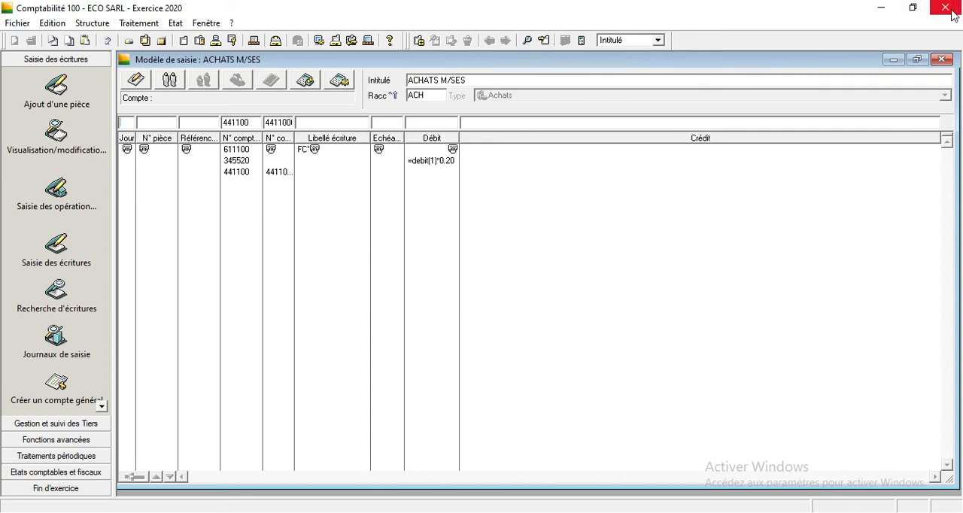
click(941, 60)
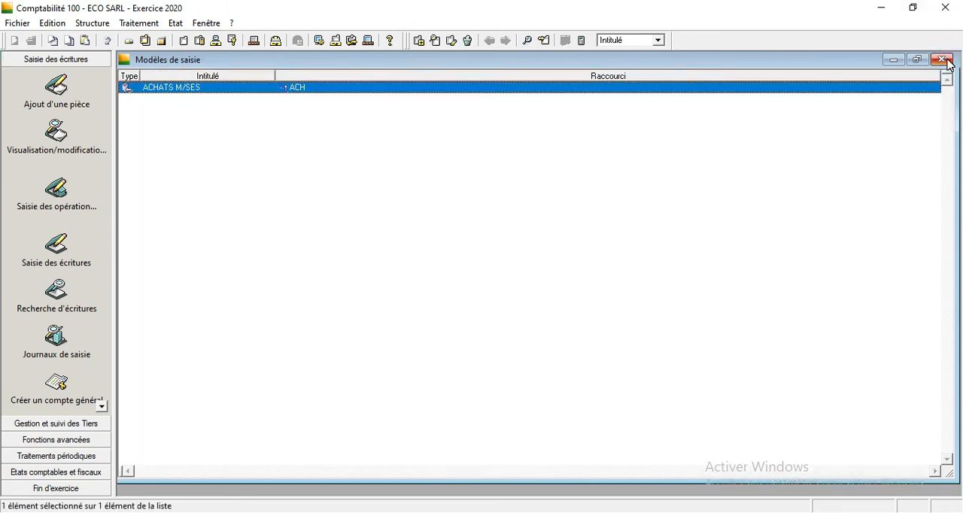
Close the entry template list, then open the list of entry journals and sort it by code.
click(942, 59)
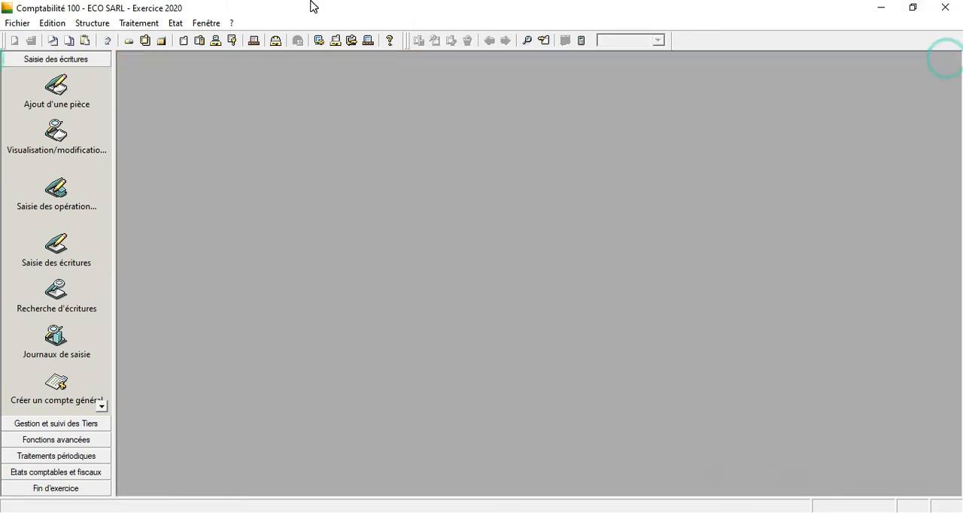
click(134, 24)
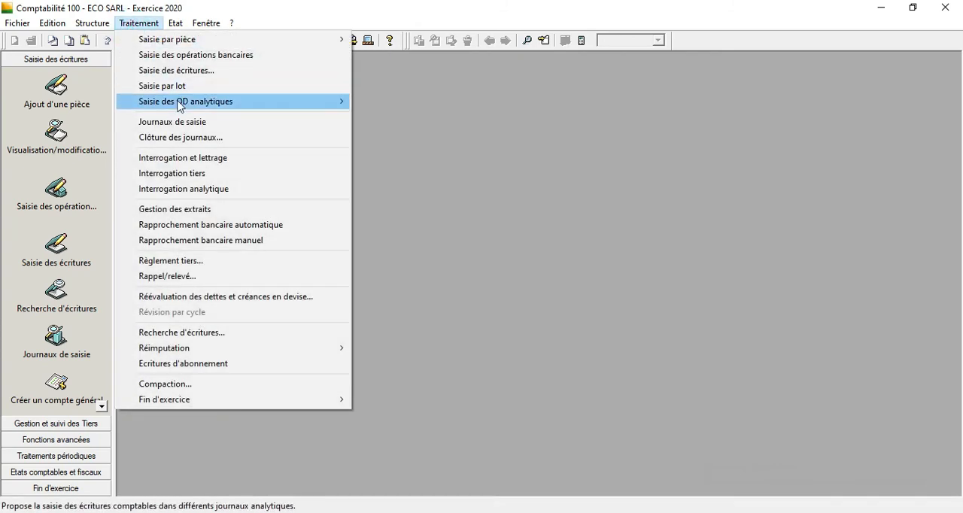
click(189, 122)
click(344, 90)
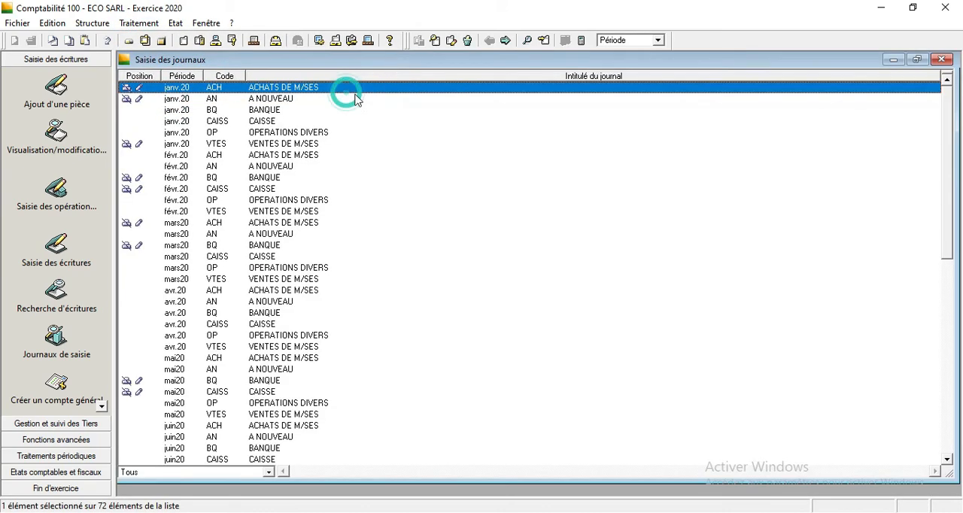
right_click(631, 173)
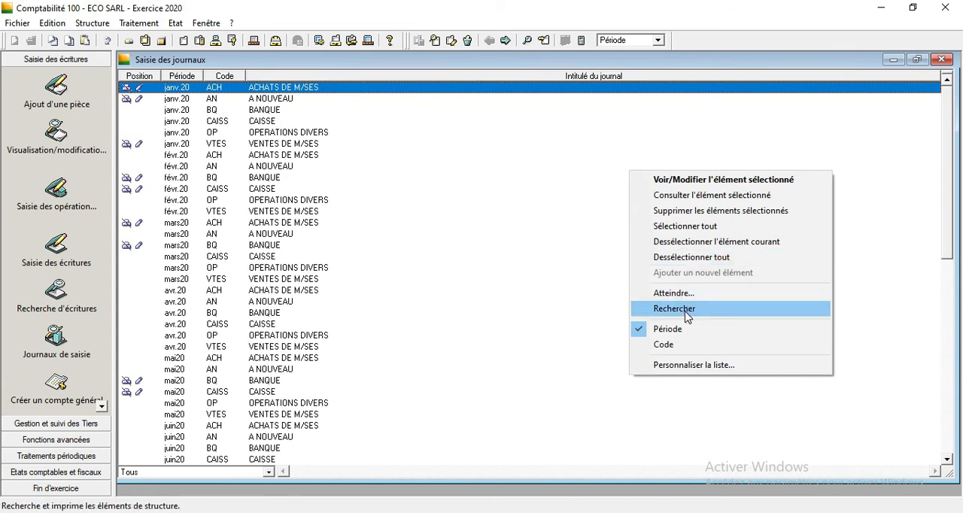
click(682, 347)
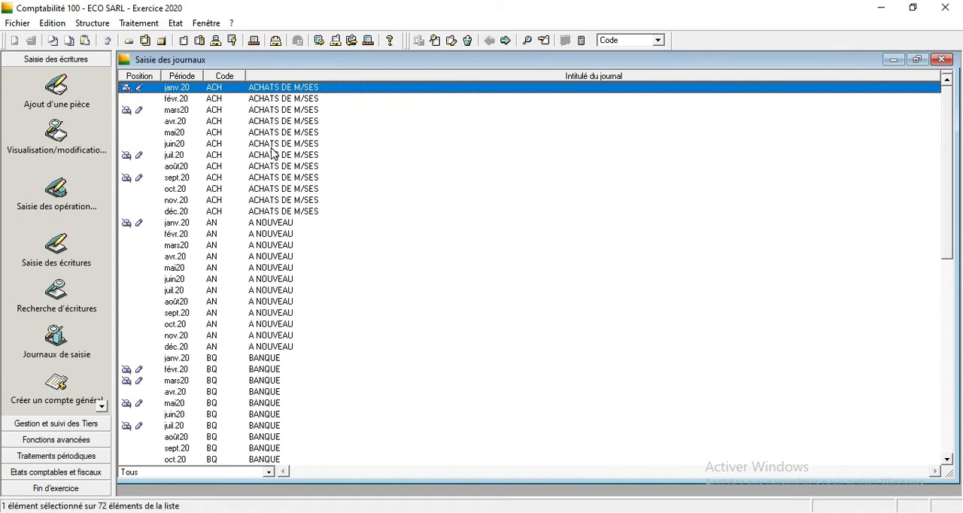
Open the October 2020 ACHATS DE M/SES journal and load the ACHATS M/SES entry template.
double_click(180, 193)
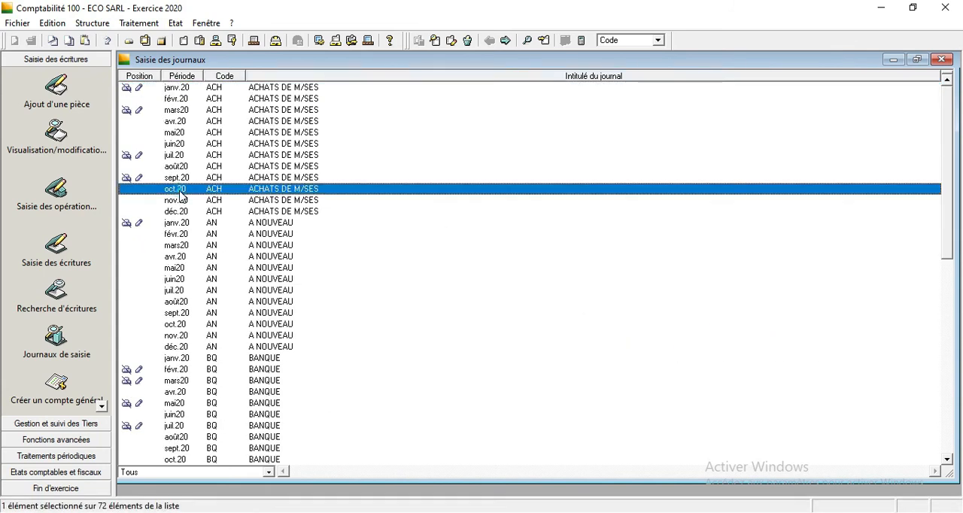
click(477, 83)
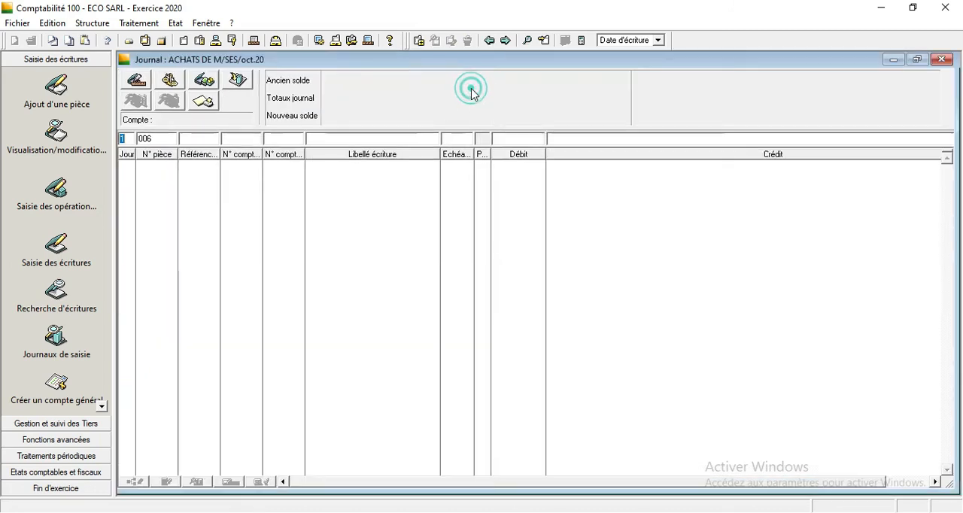
click(145, 85)
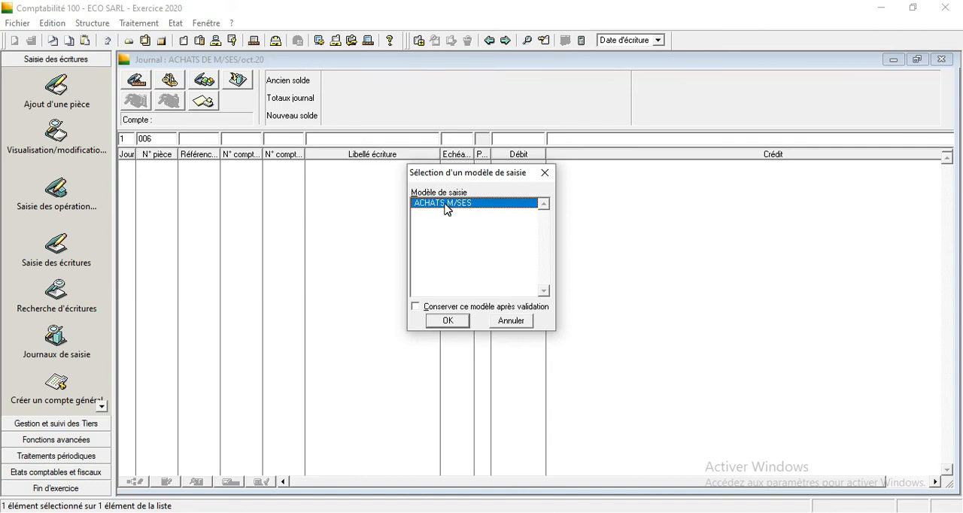
double_click(447, 203)
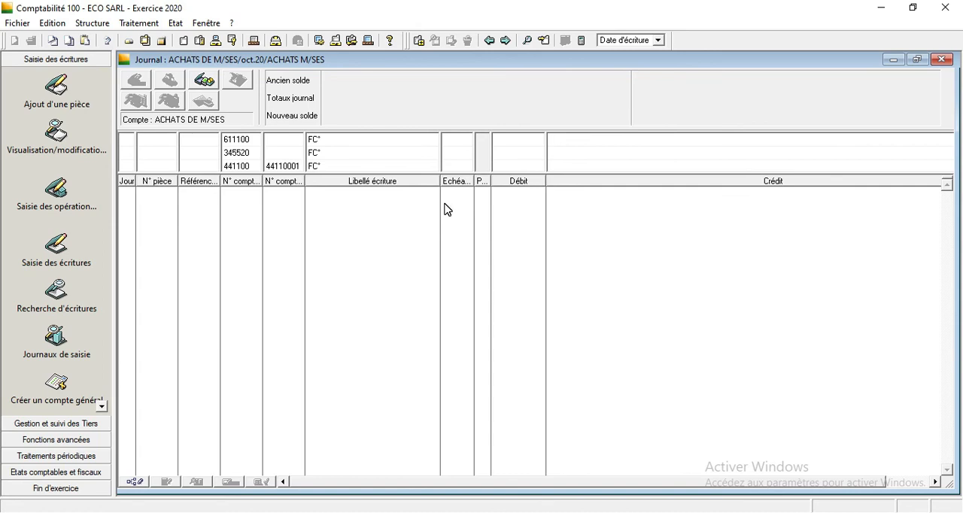
Set the entry's day to 10 and its document number to 01100.
text(10)
key(Tab)
text(01100)
key(Tab)
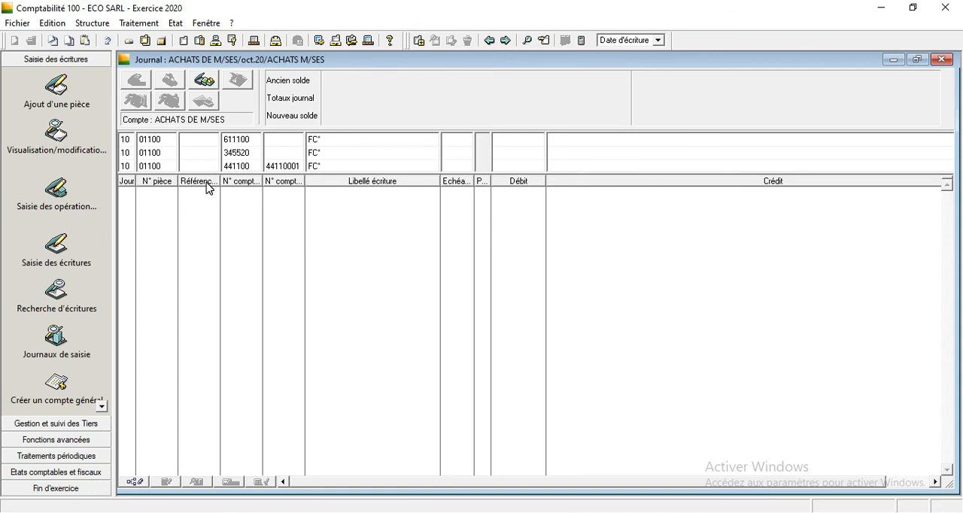
Complete the 611100 line's label as FC°0120 FRS FADWA.
key(BackSpace)
key(BackSpace)
text(0120 f FRS FADWA)
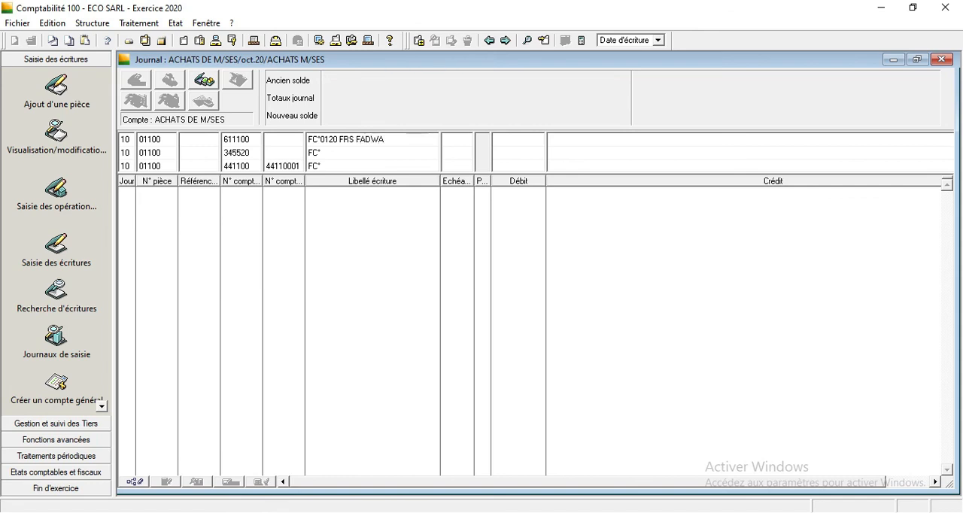
key(Tab)
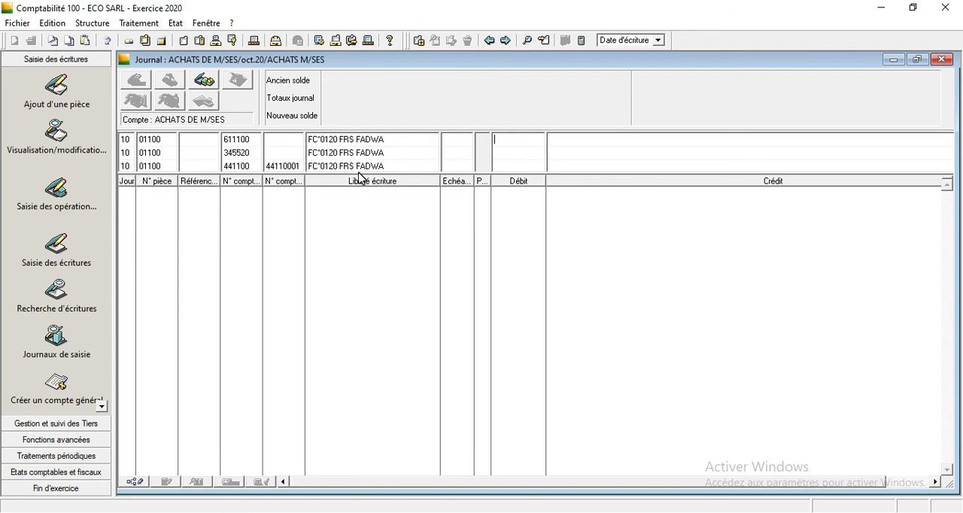
Enter a debit of 10000 on the 611100 line and go to the supplier line's credit amount.
text(10000)
key(Return)
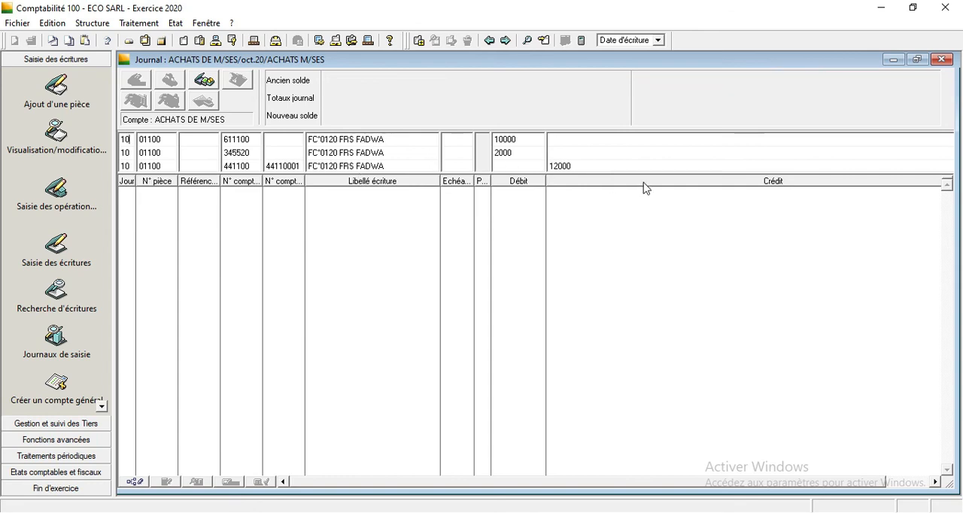
click(586, 168)
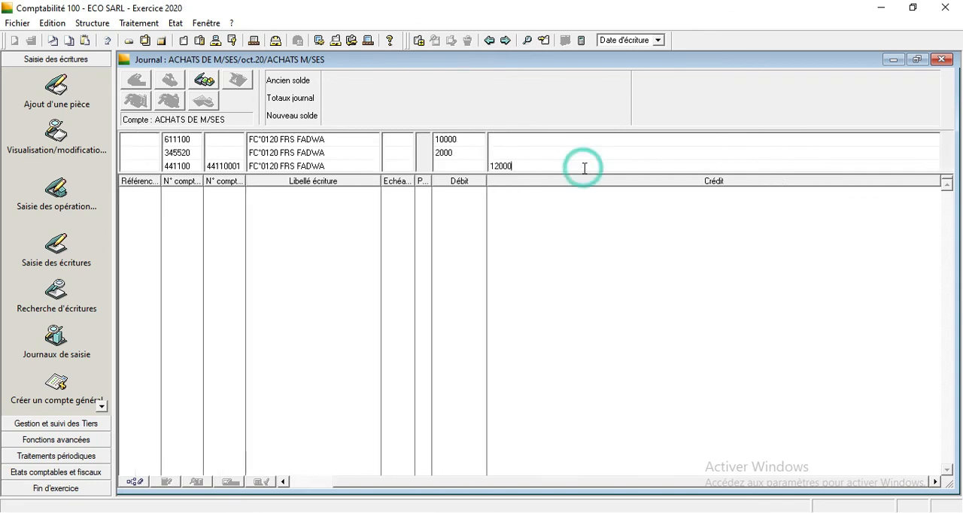